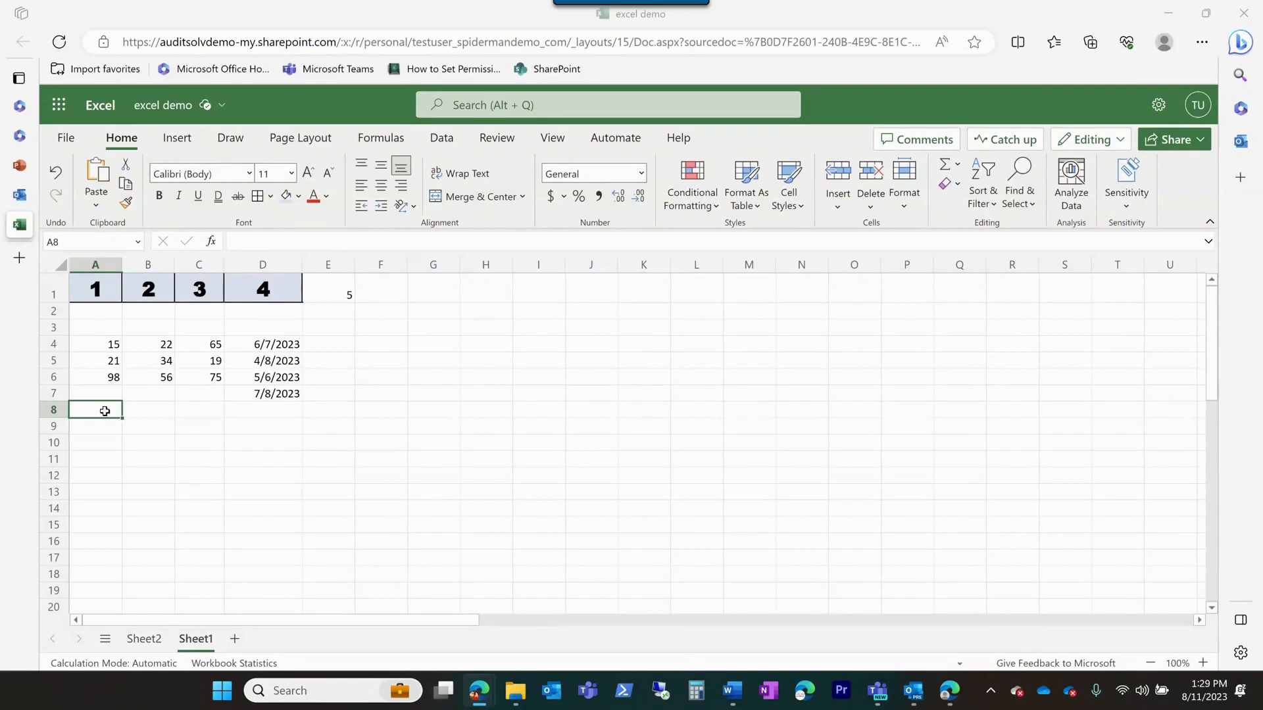
Enter the formula =SUM(A4:A6) in cell A8 to total the first column's numbers
double_click(105, 411)
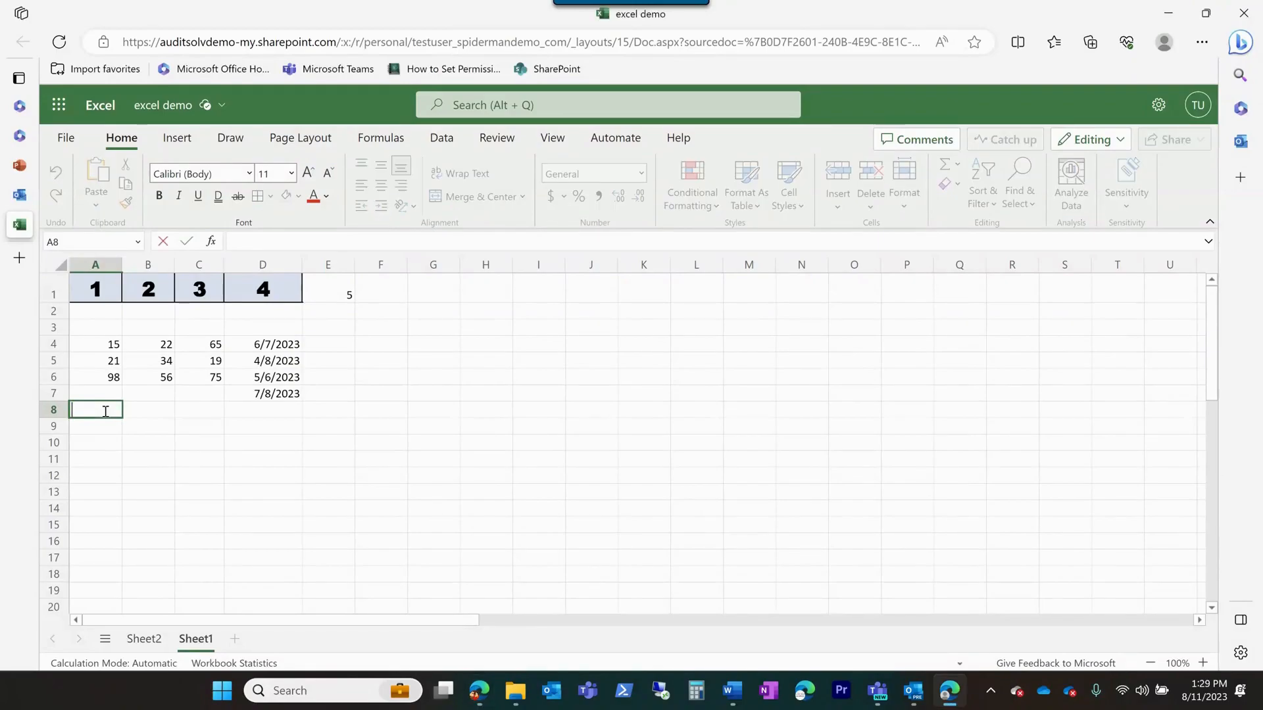
type("=sum")
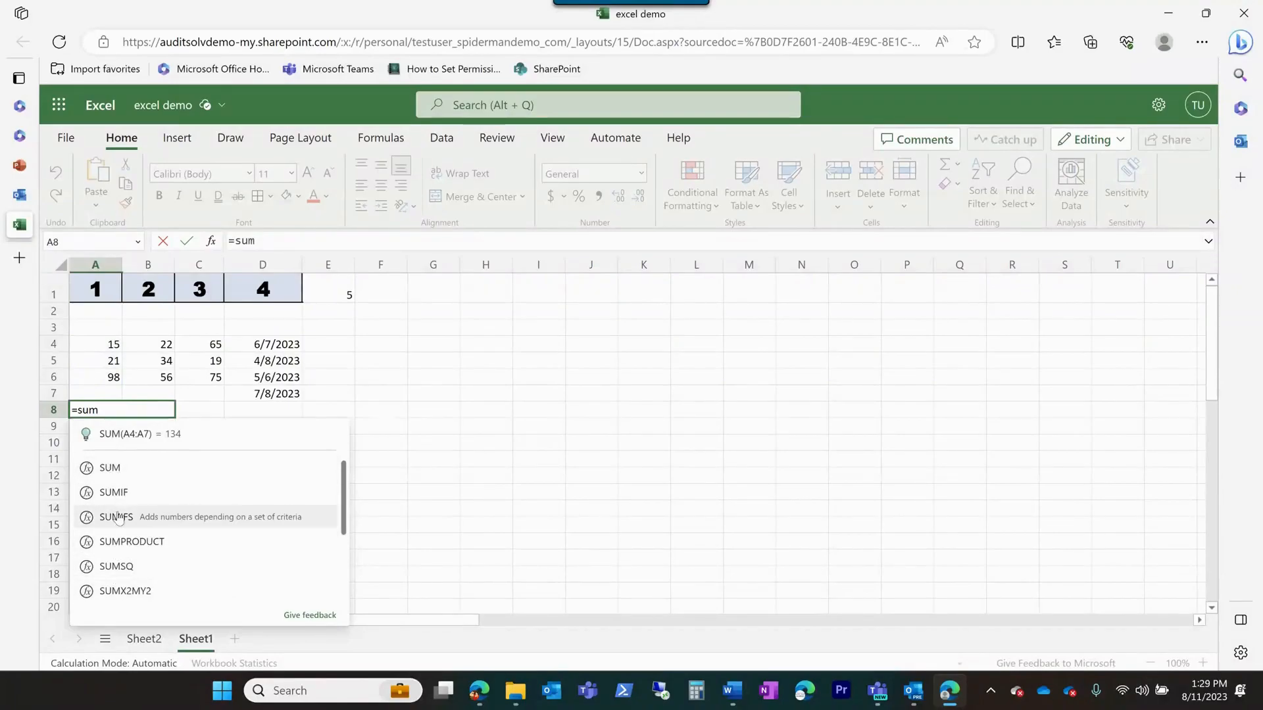
left_click(120, 469)
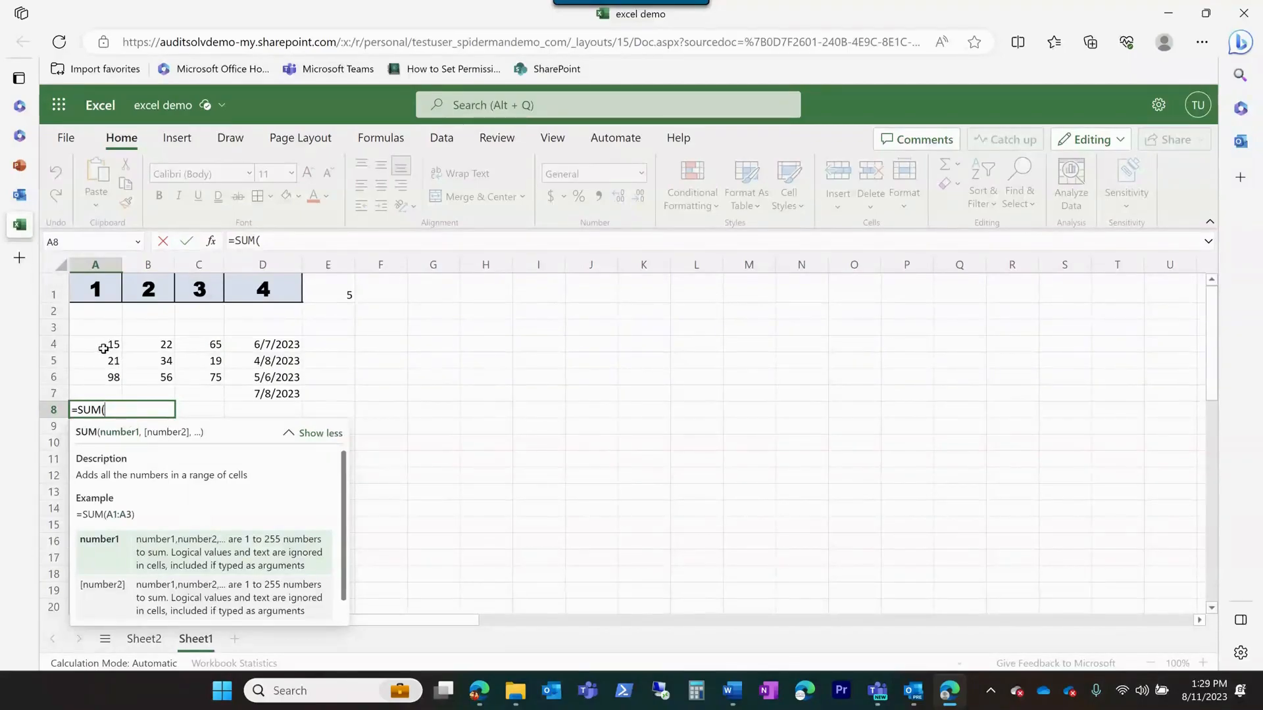
left_click(103, 349)
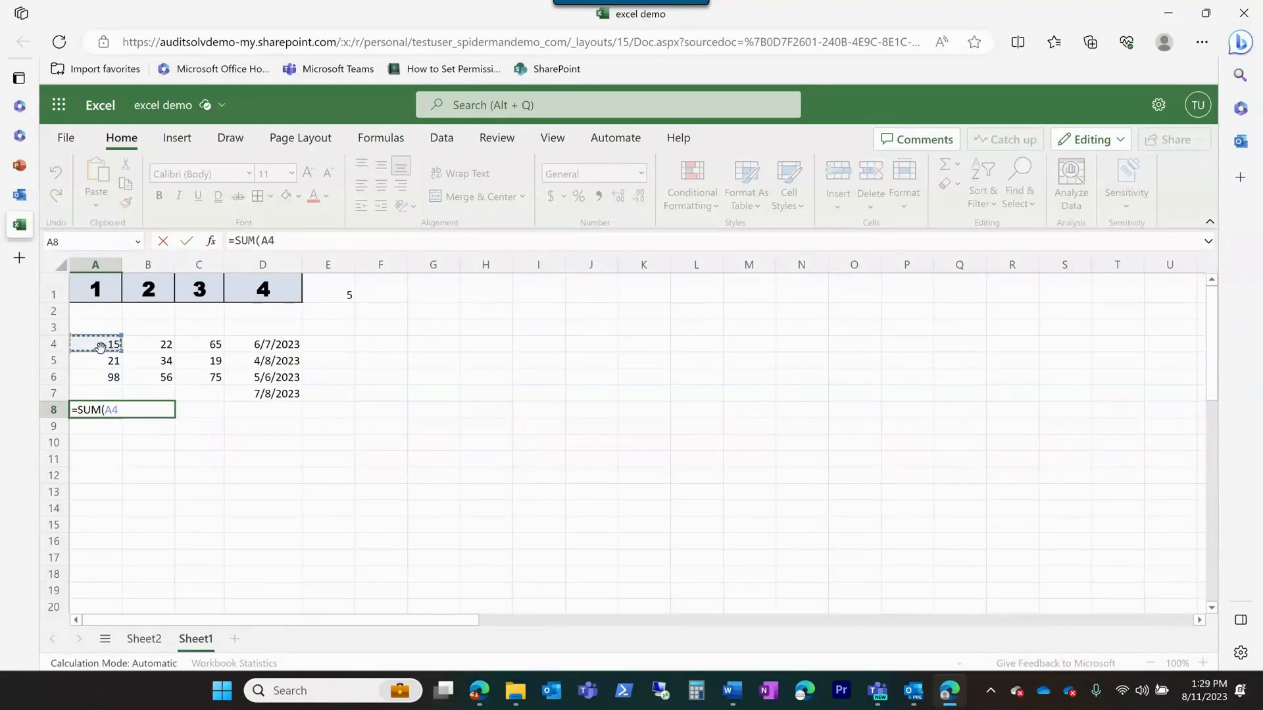
type(":")
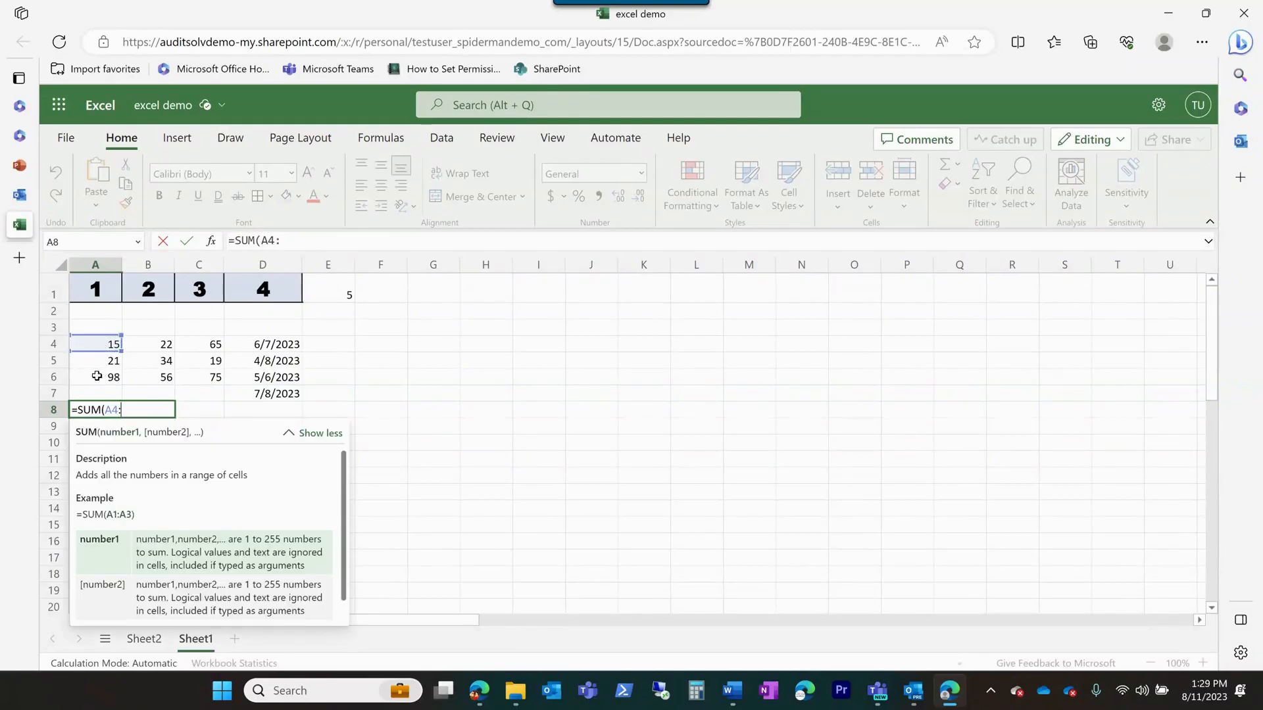
left_click(97, 376)
type(")")
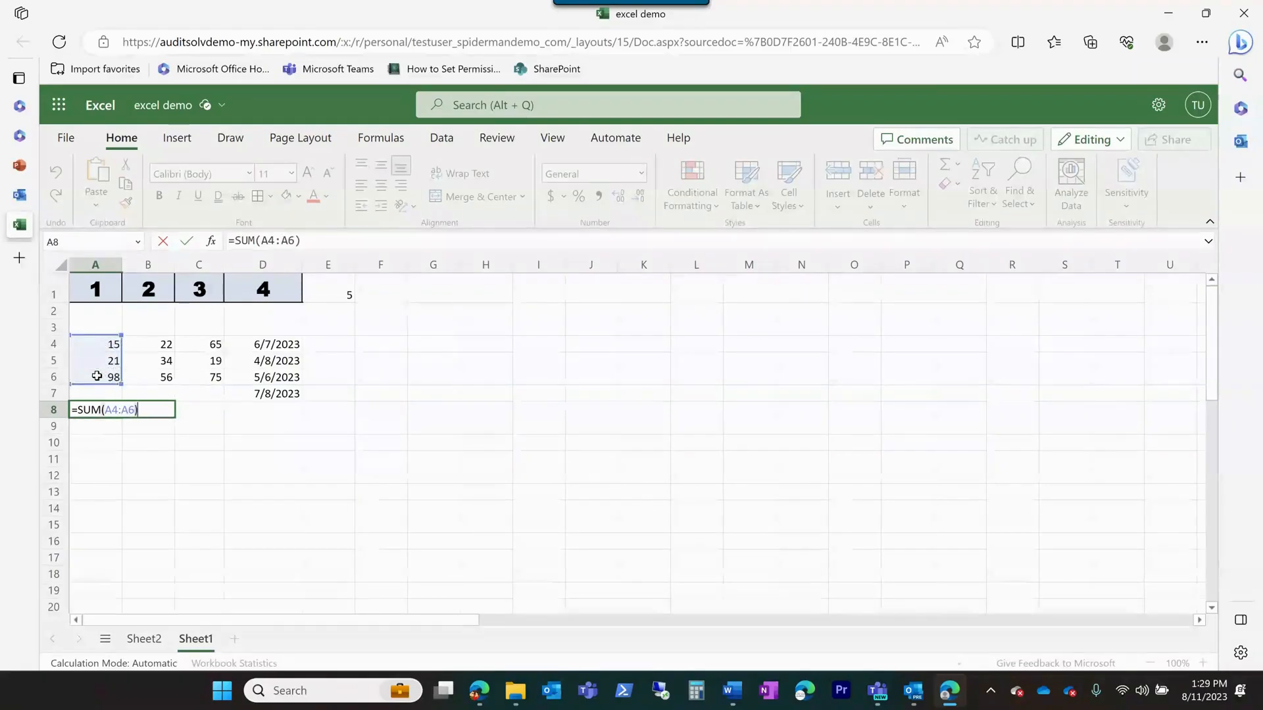
key("Return")
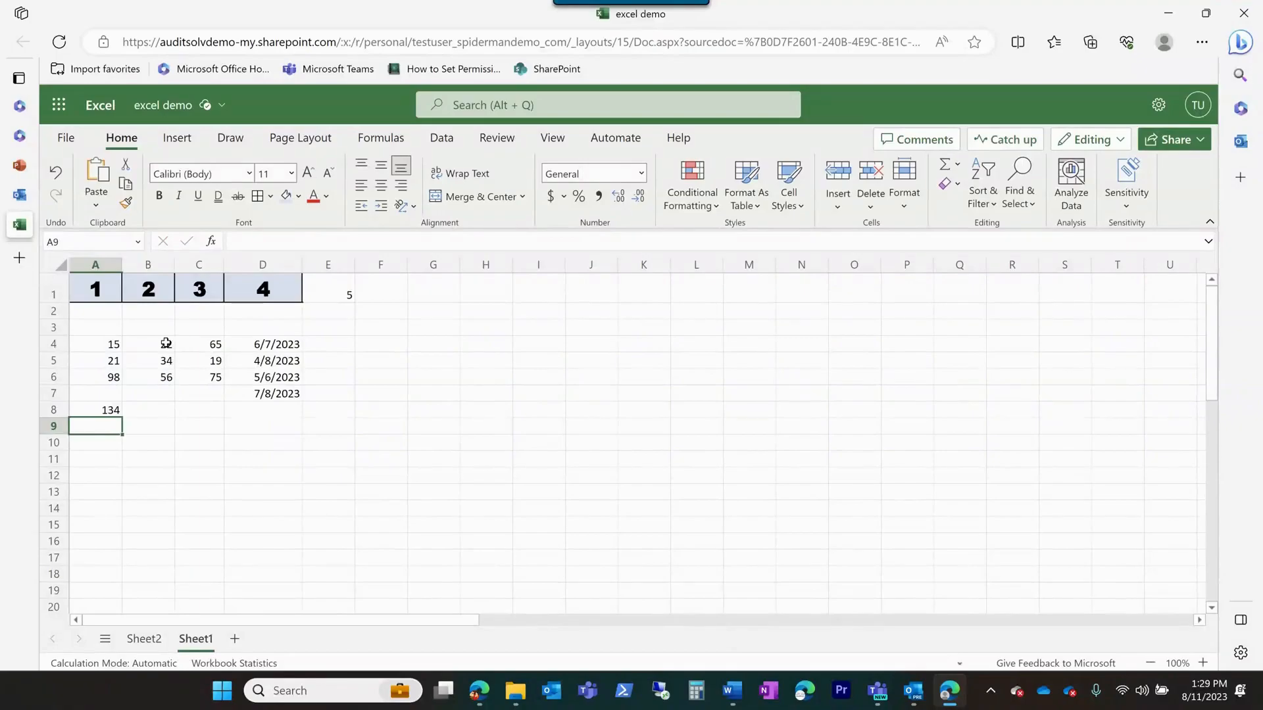
Total the second column in cell B8 with AutoSum, accepting the suggested range B4:B7
left_click(152, 410)
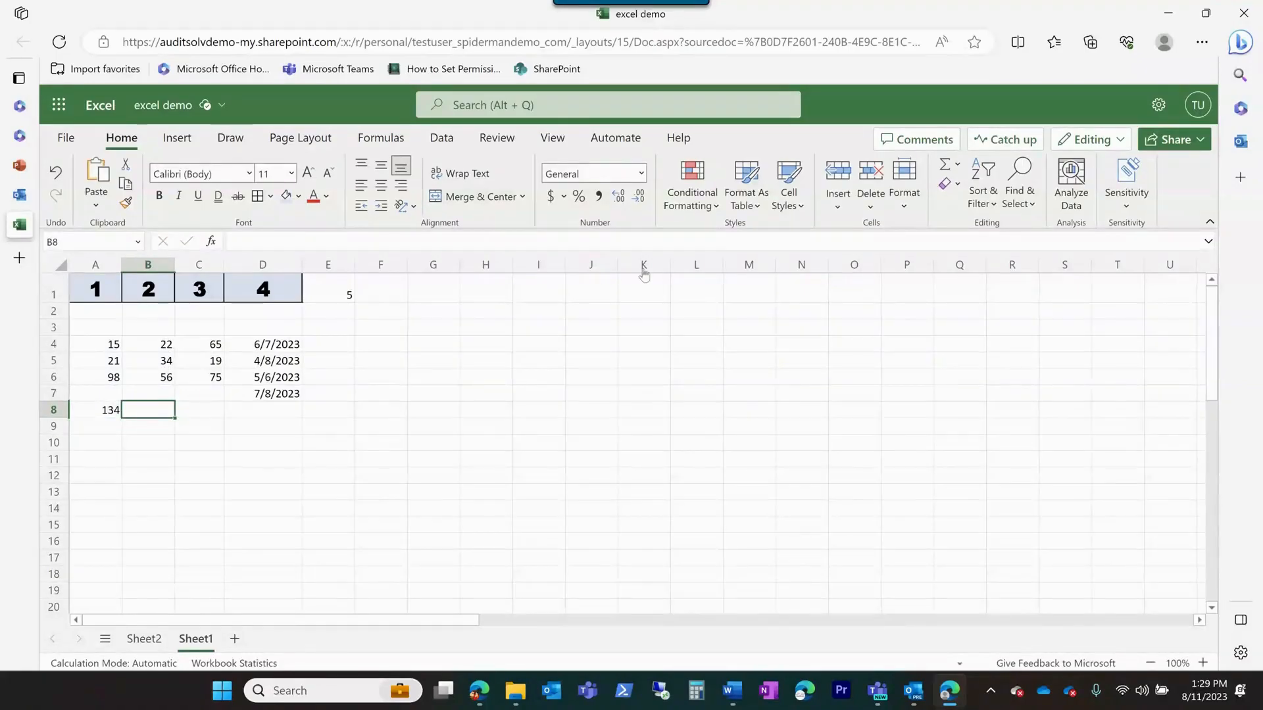
left_click(980, 179)
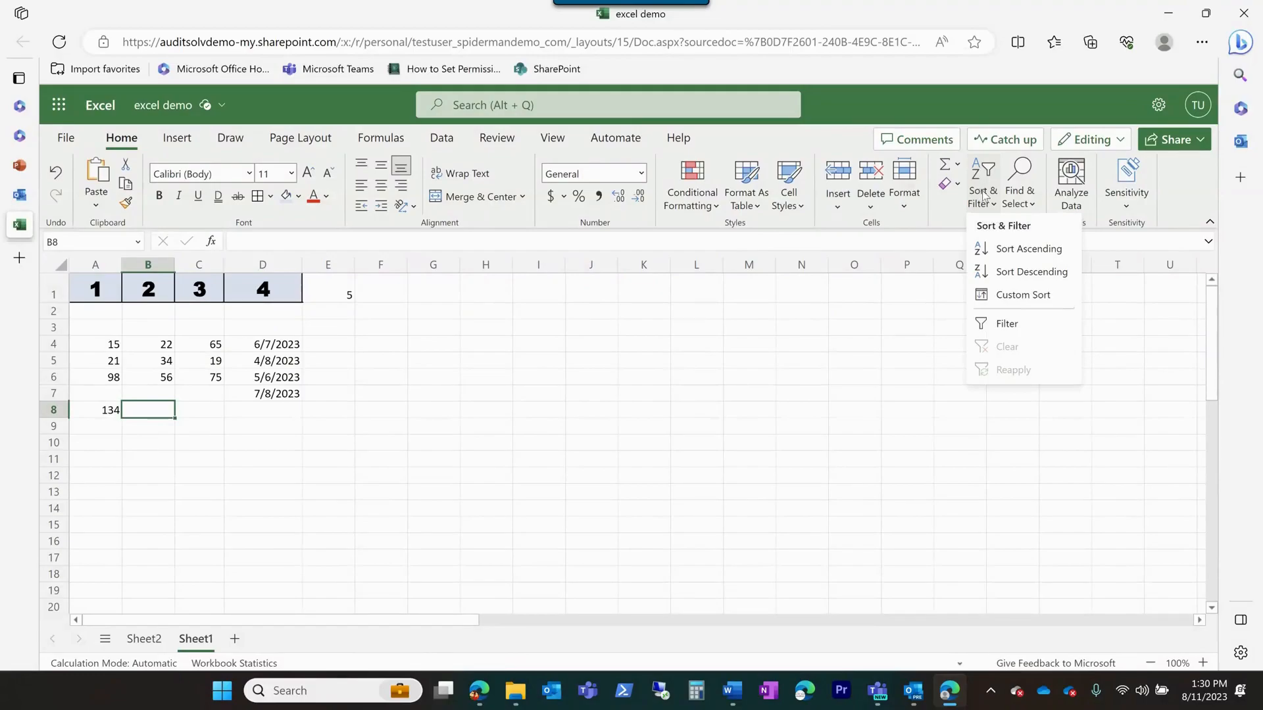
left_click(947, 167)
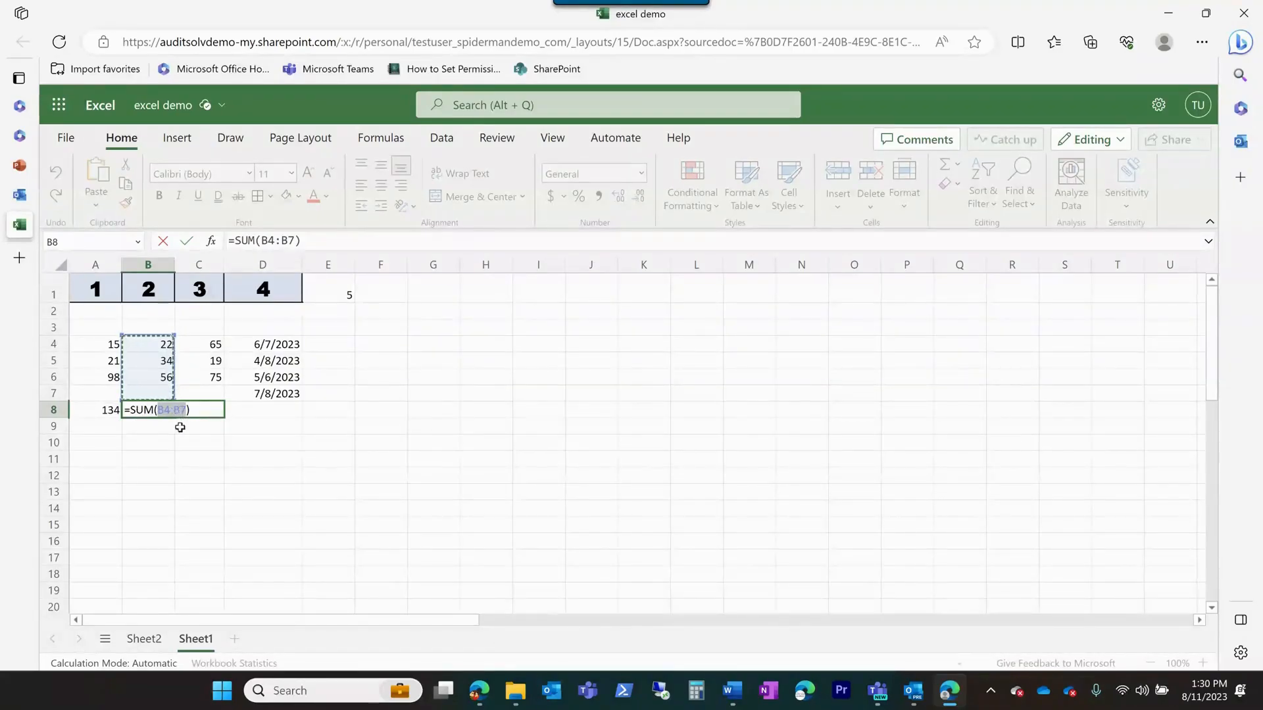
key("Return")
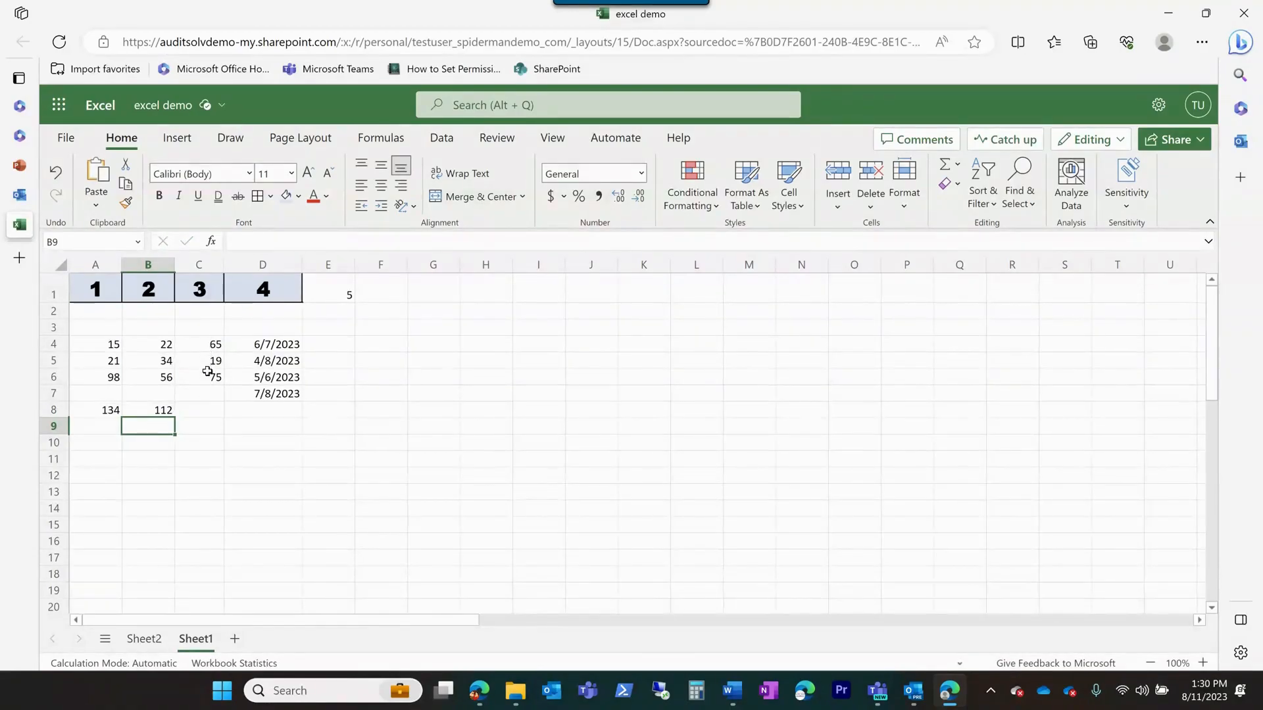
Try an AutoSum Average in cell C8 with the suggested range A8:B8, and clear the cell
left_click(202, 413)
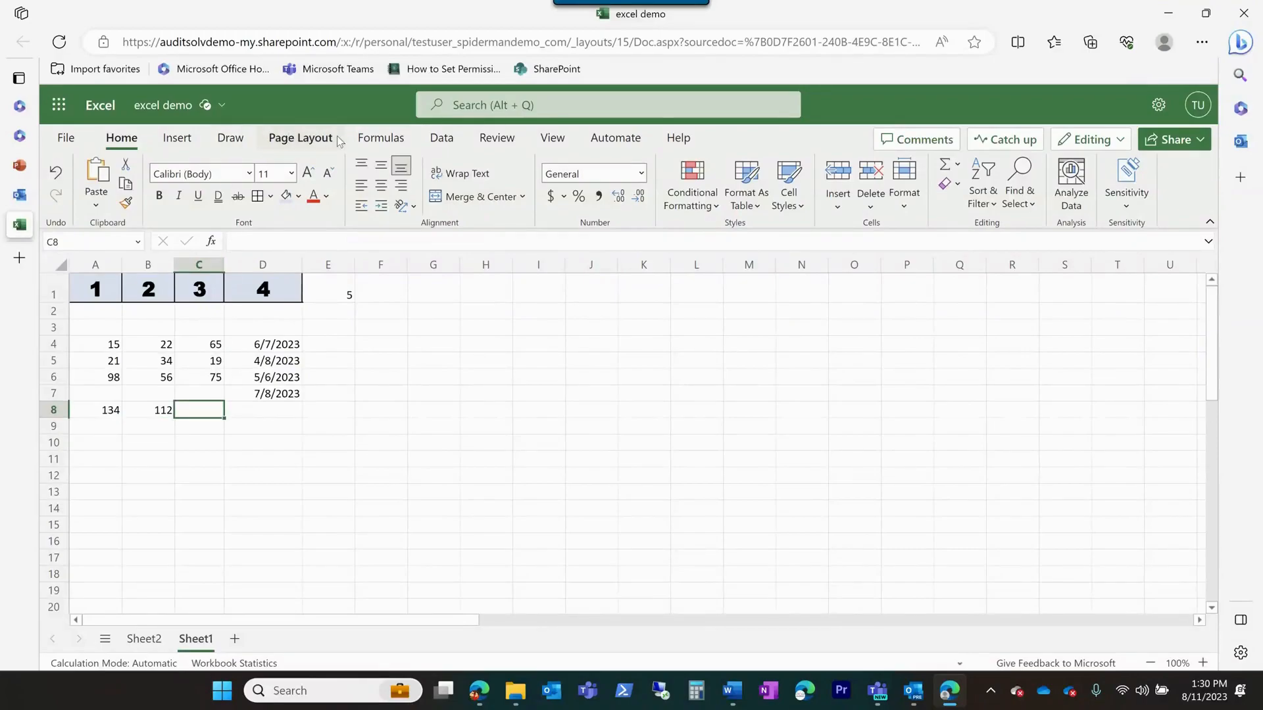
left_click(381, 138)
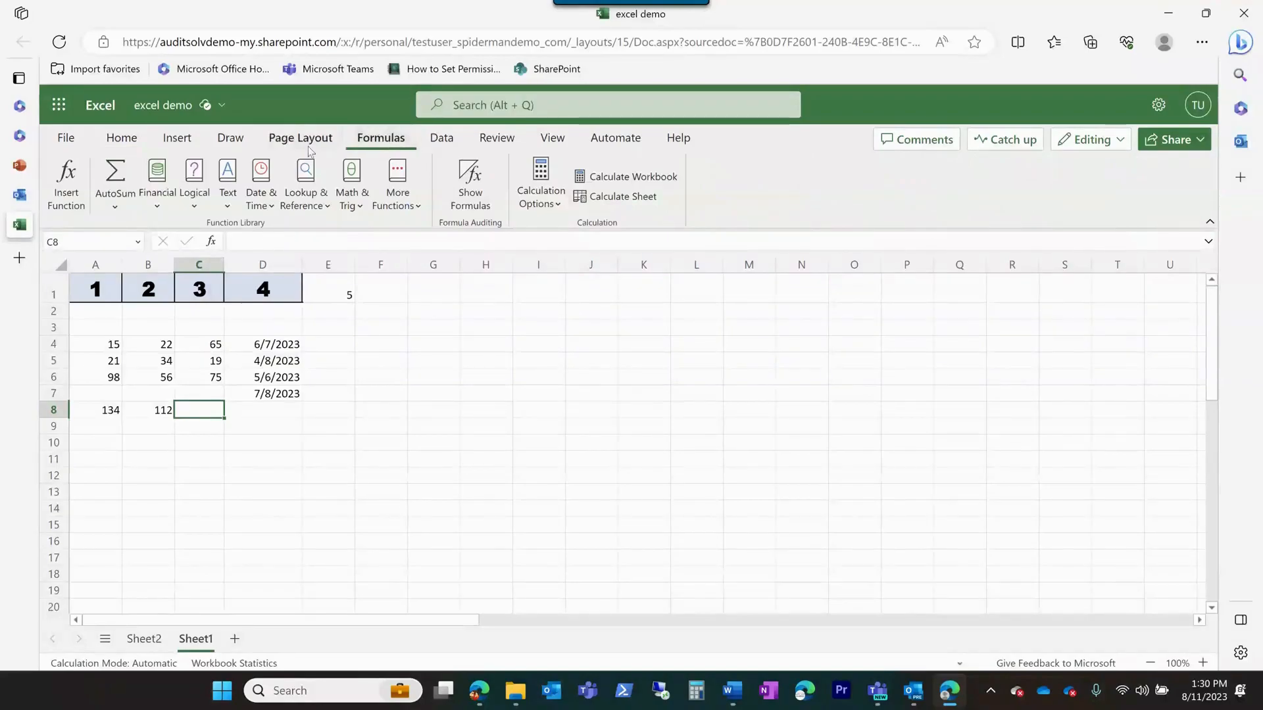
left_click(114, 207)
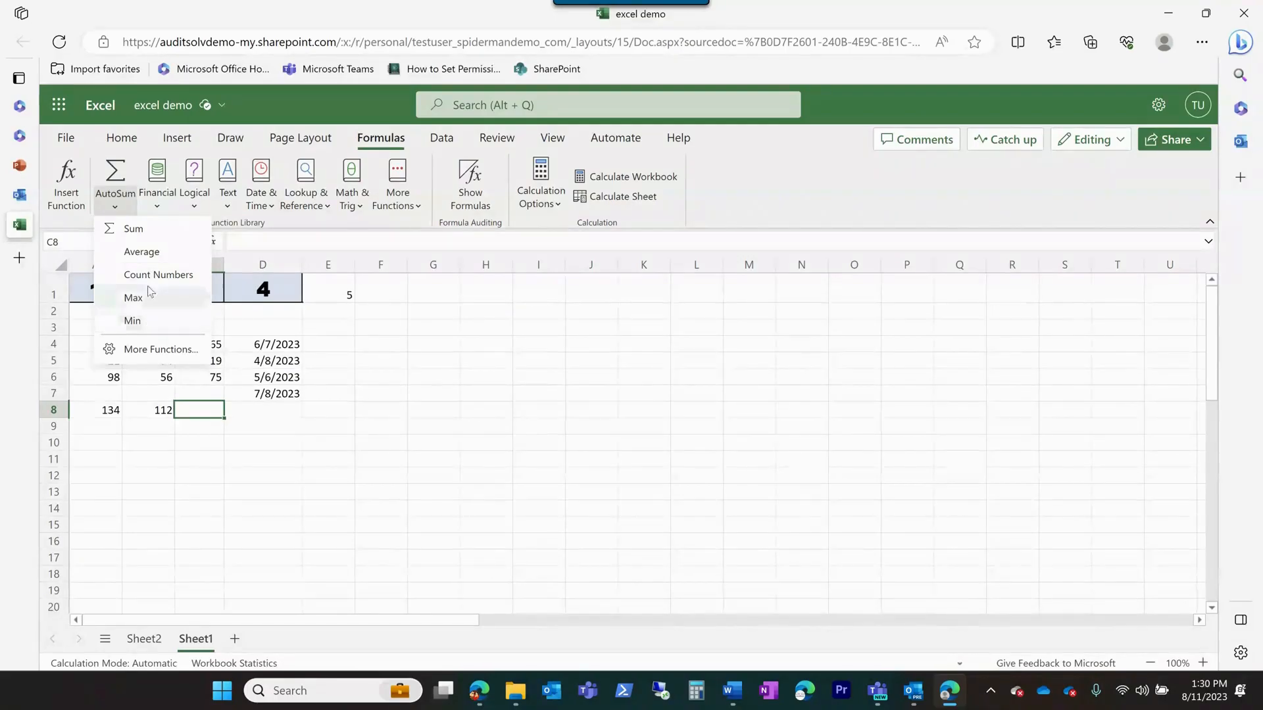
left_click(148, 254)
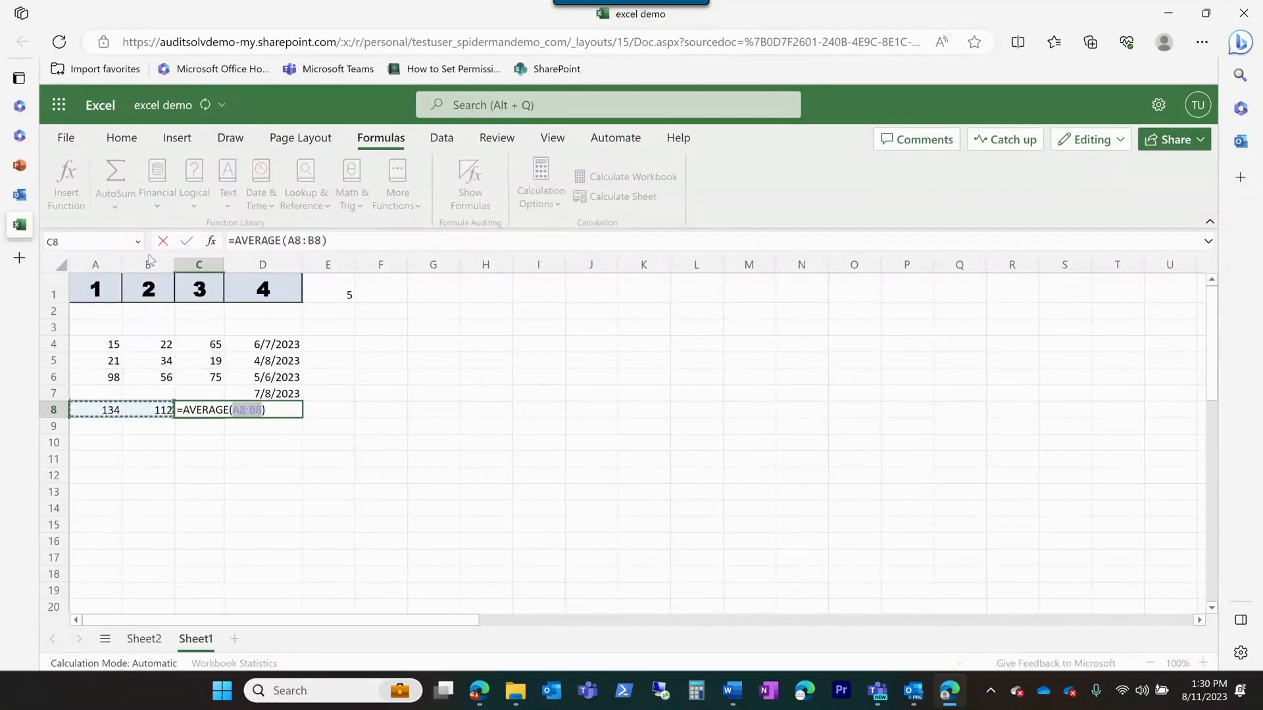
key("Return")
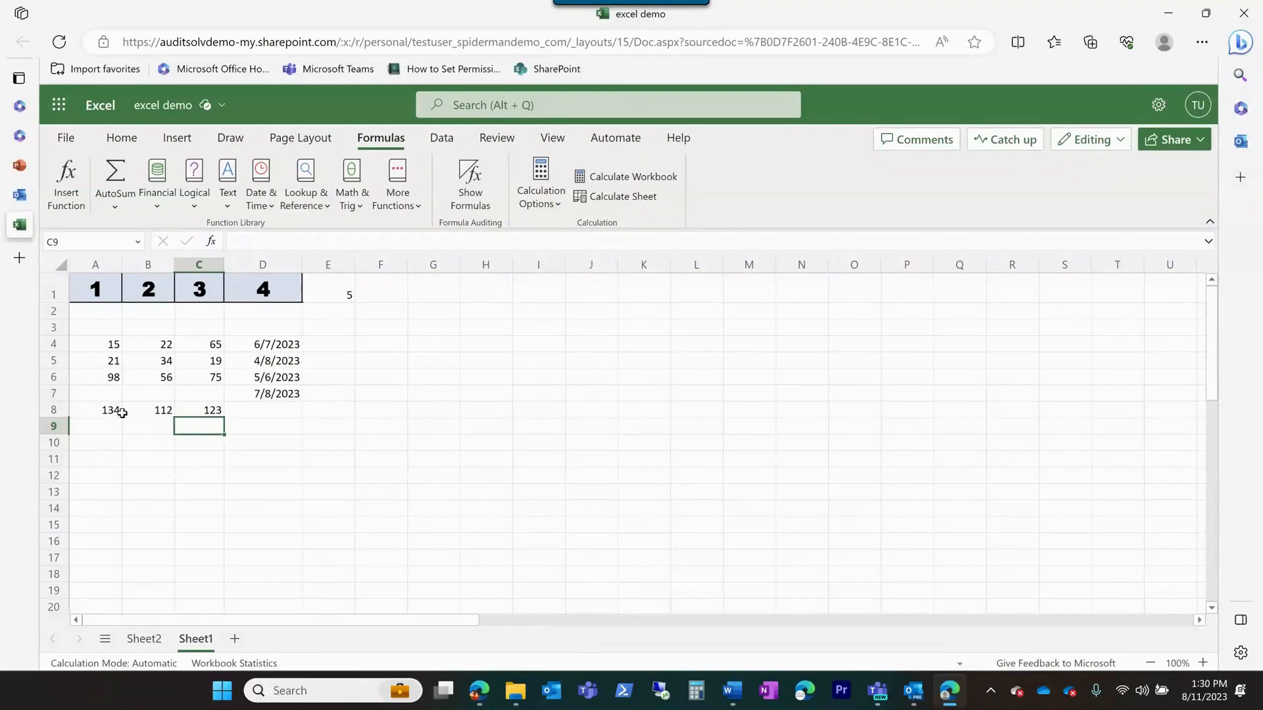
left_click(188, 413)
key("BackSpace")
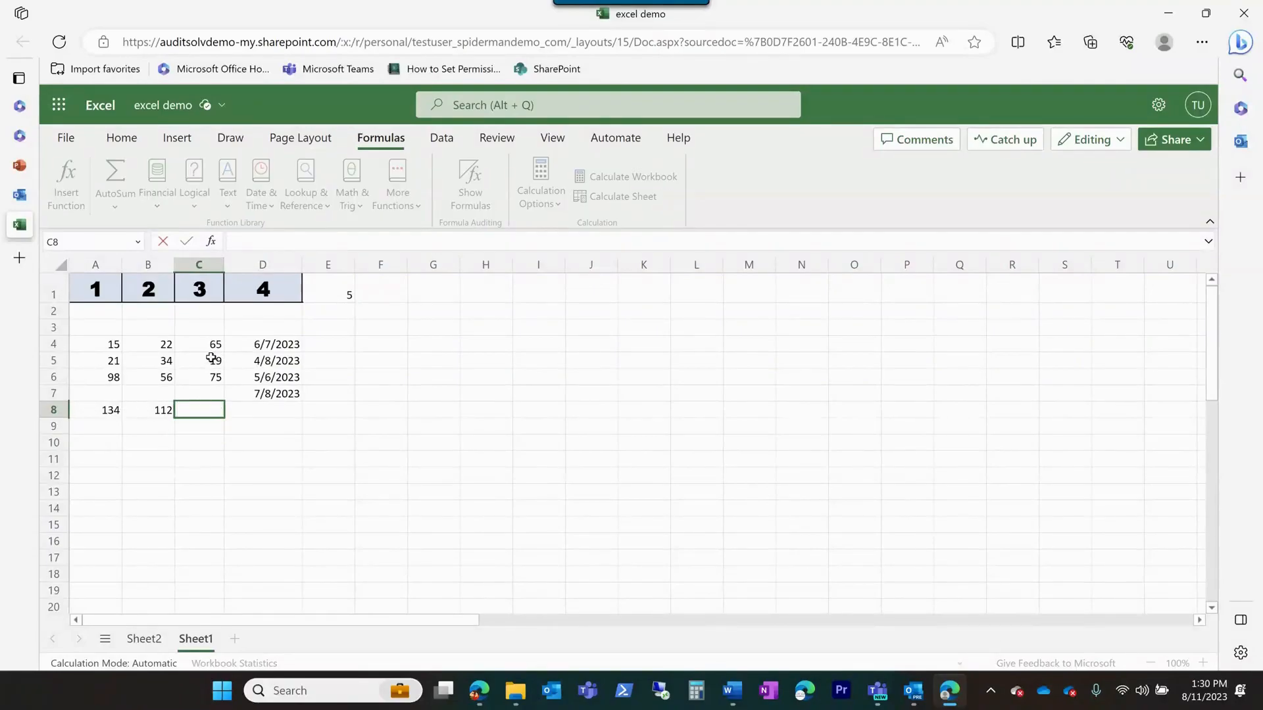
left_click(248, 421)
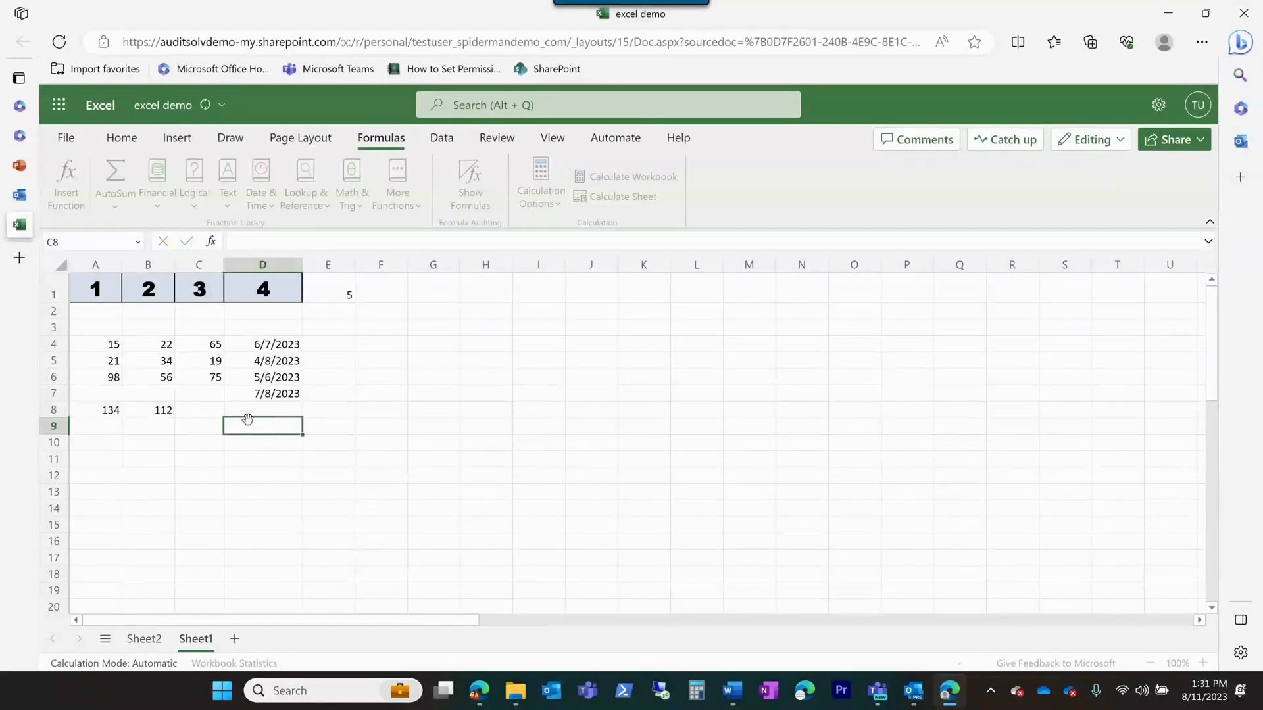
Insert an AutoSum Average in cell C8 over the range C4:C6
left_click(211, 413)
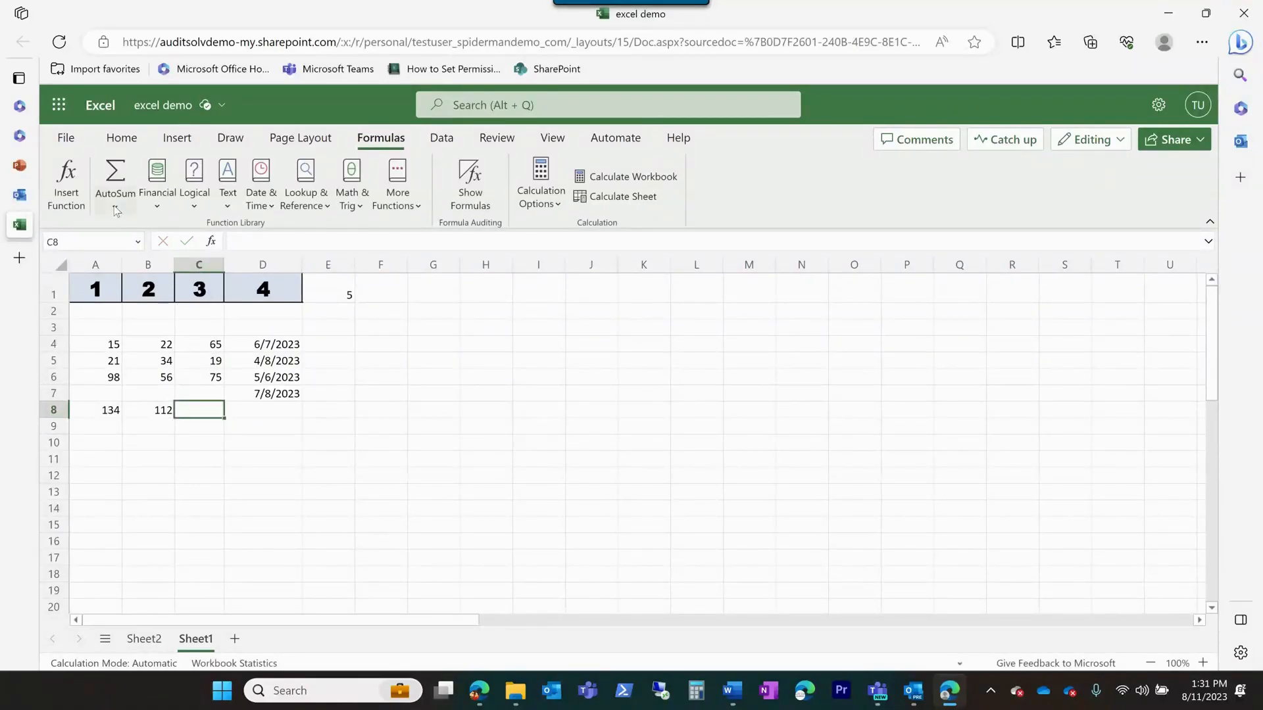
left_click(116, 211)
left_click(141, 253)
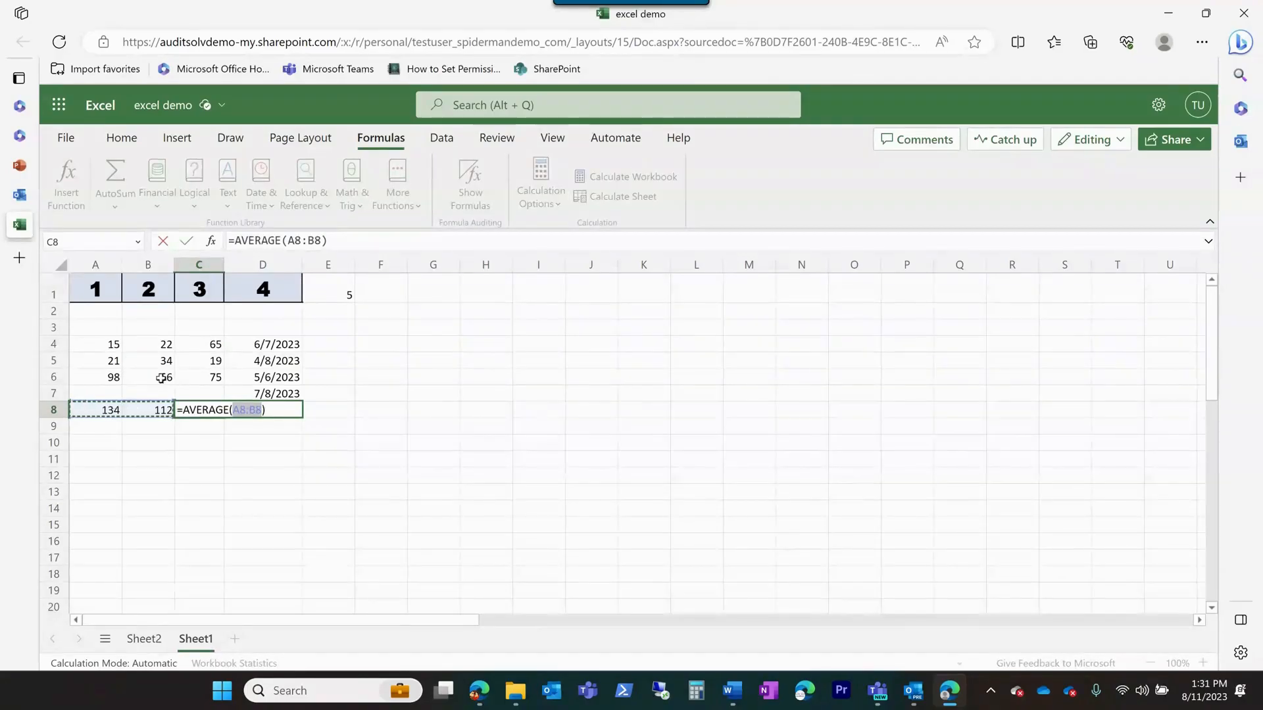
left_click_drag(211, 344, 199, 378)
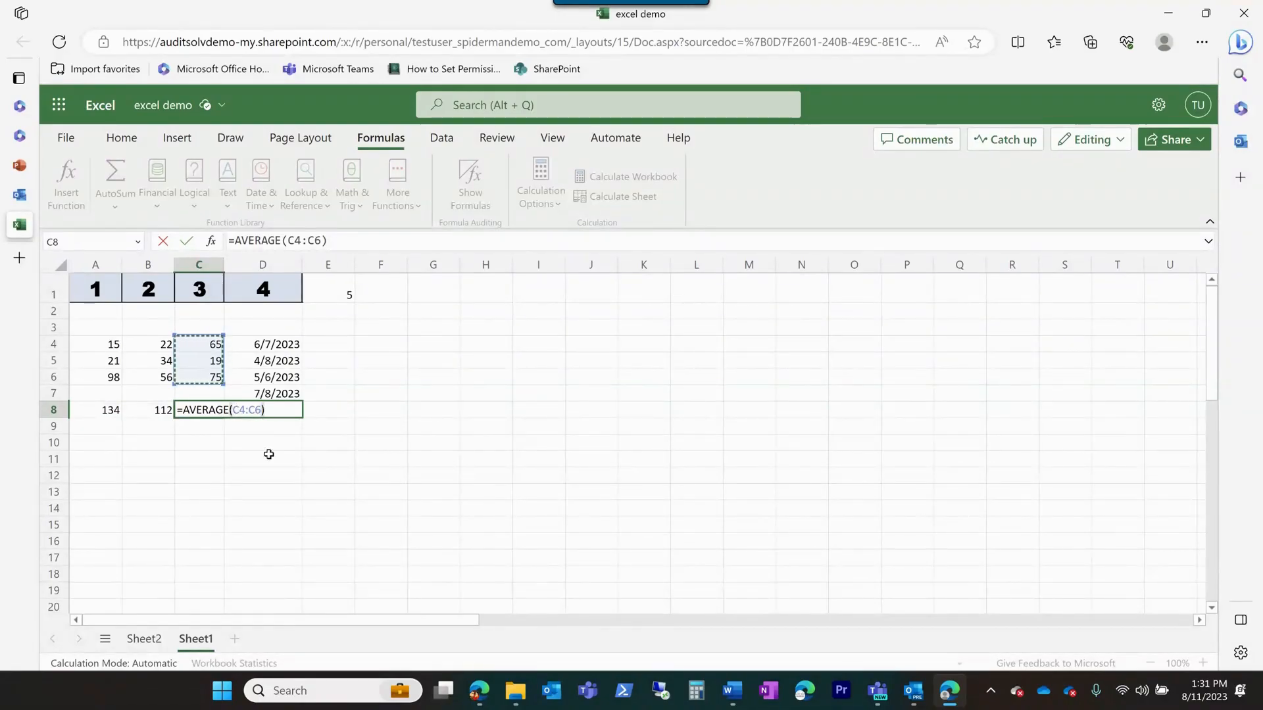
key("Return")
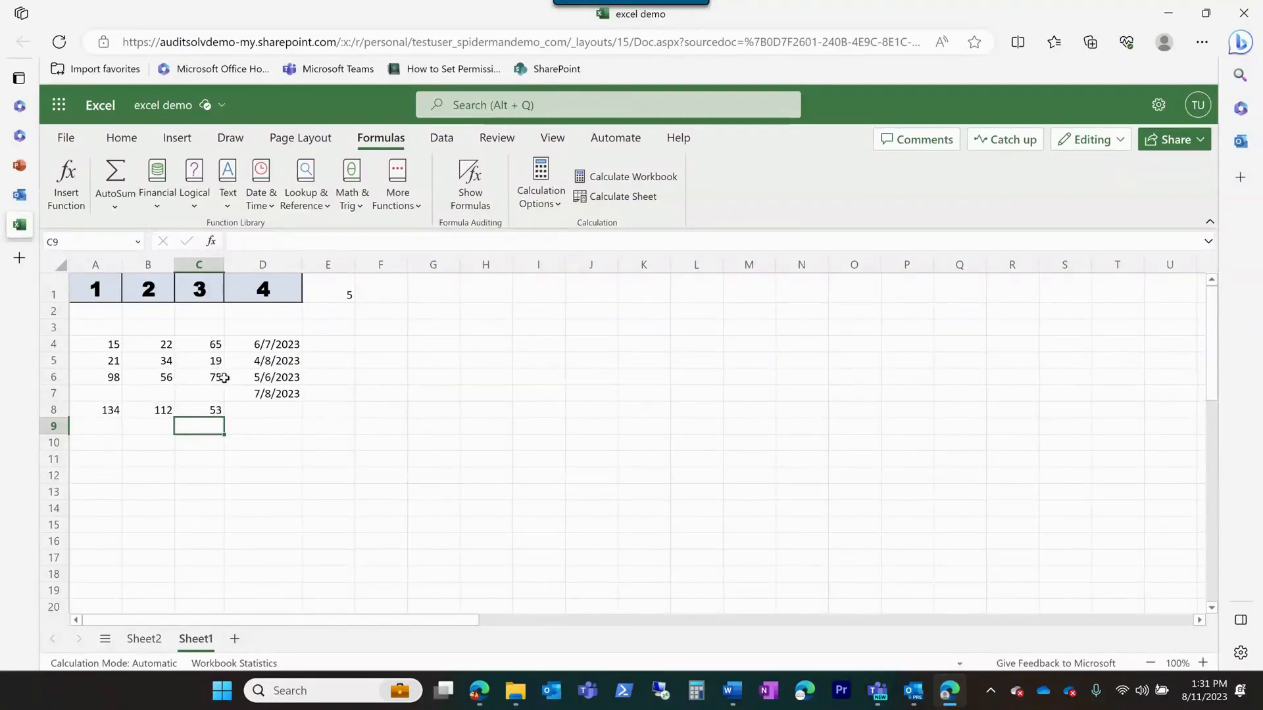
Insert an AutoSum Average of C4:C6 in cell H8, away from the data, and reselect H8 to check its formula
left_click(490, 409)
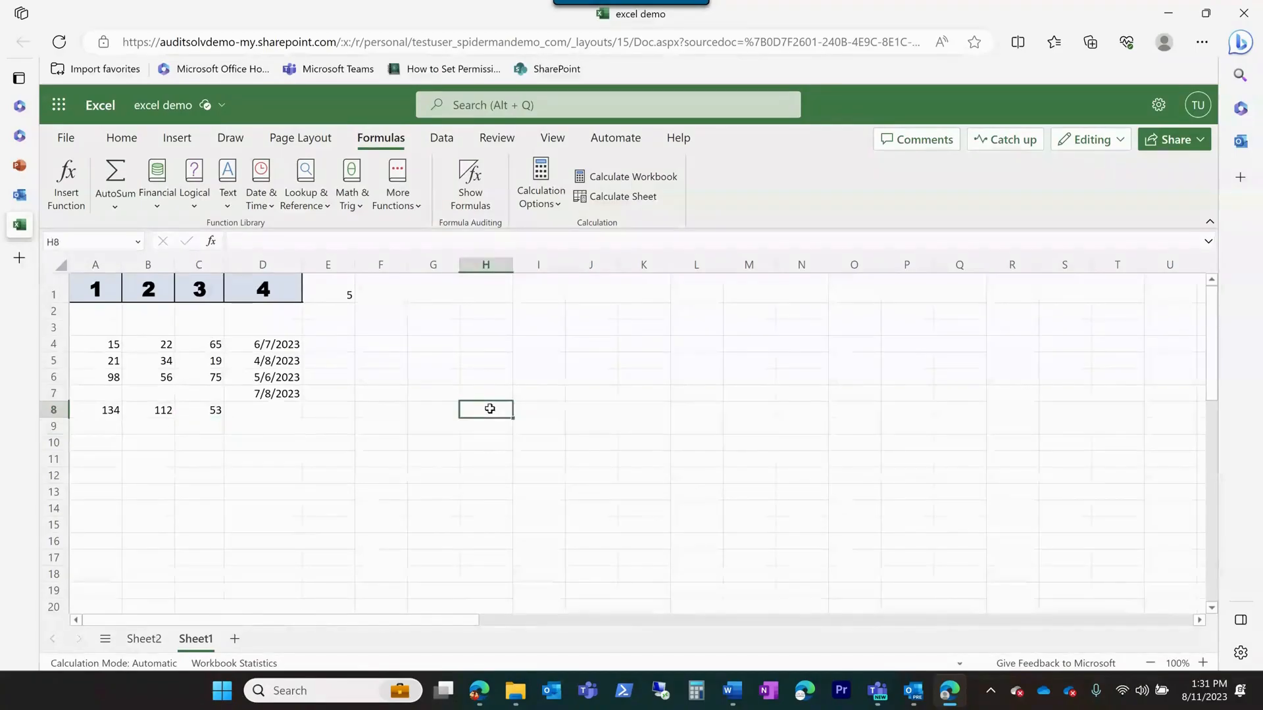
left_click(121, 206)
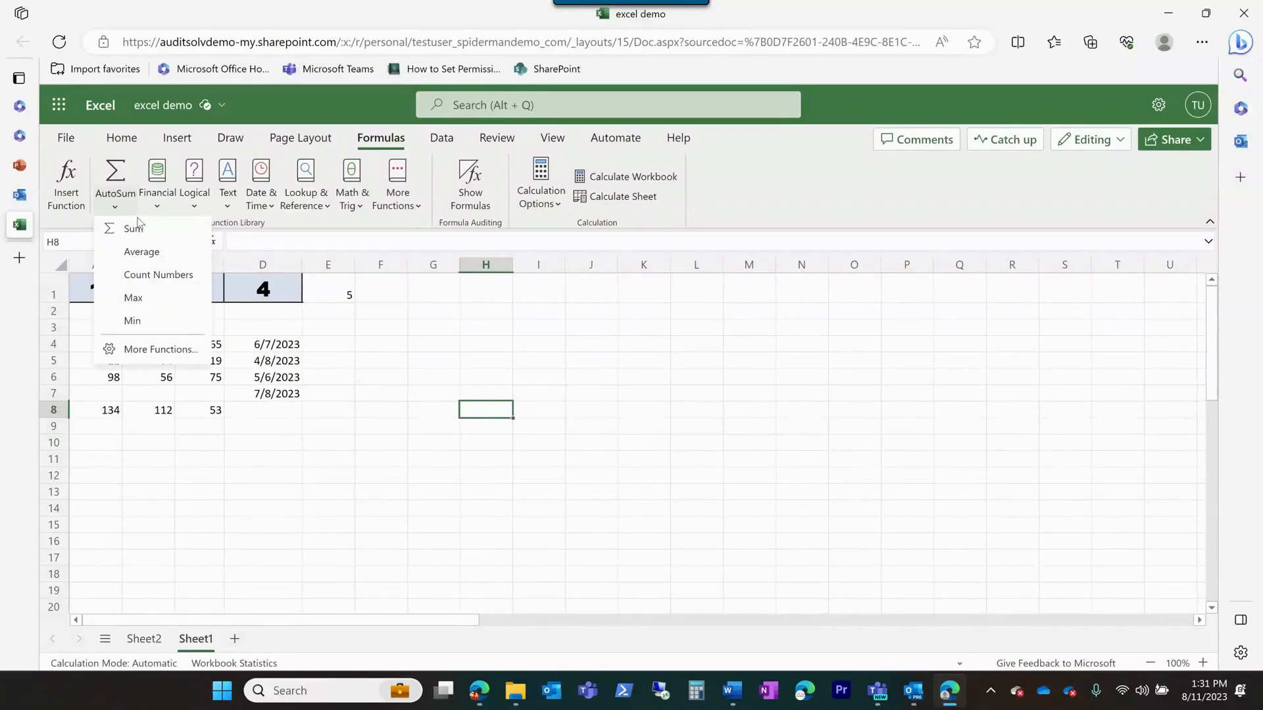
left_click(146, 251)
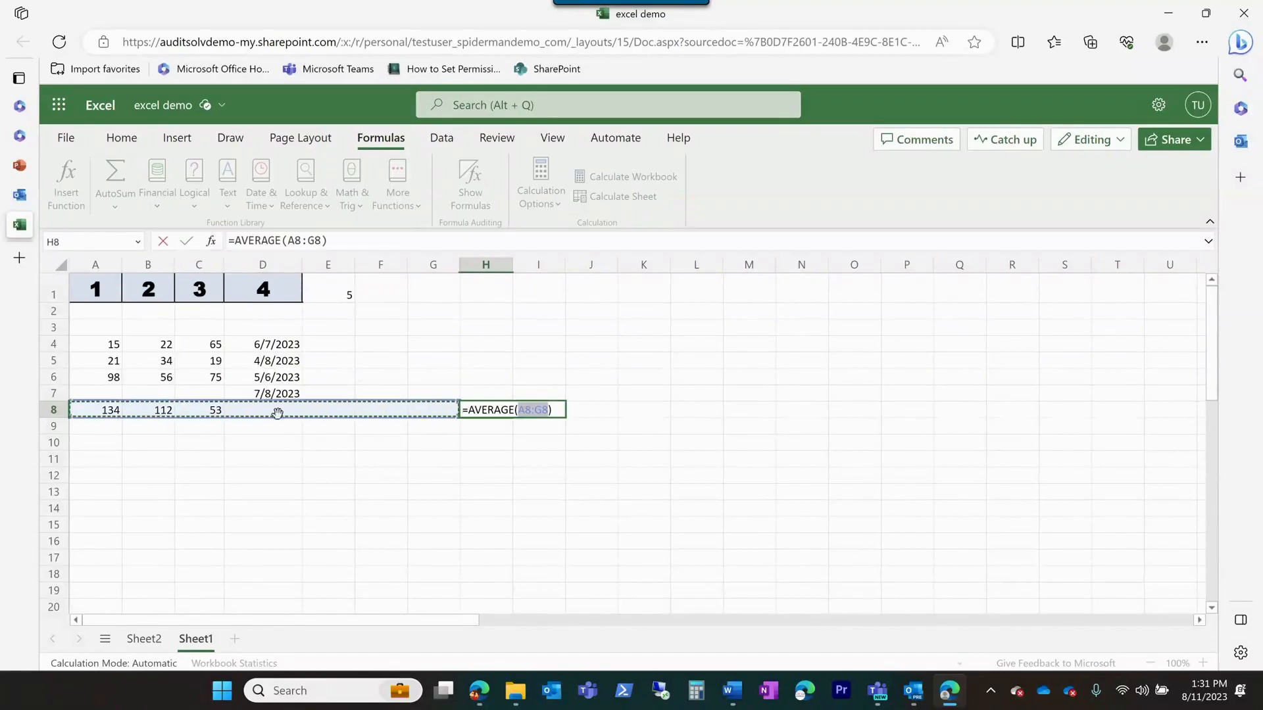
left_click_drag(210, 348, 209, 374)
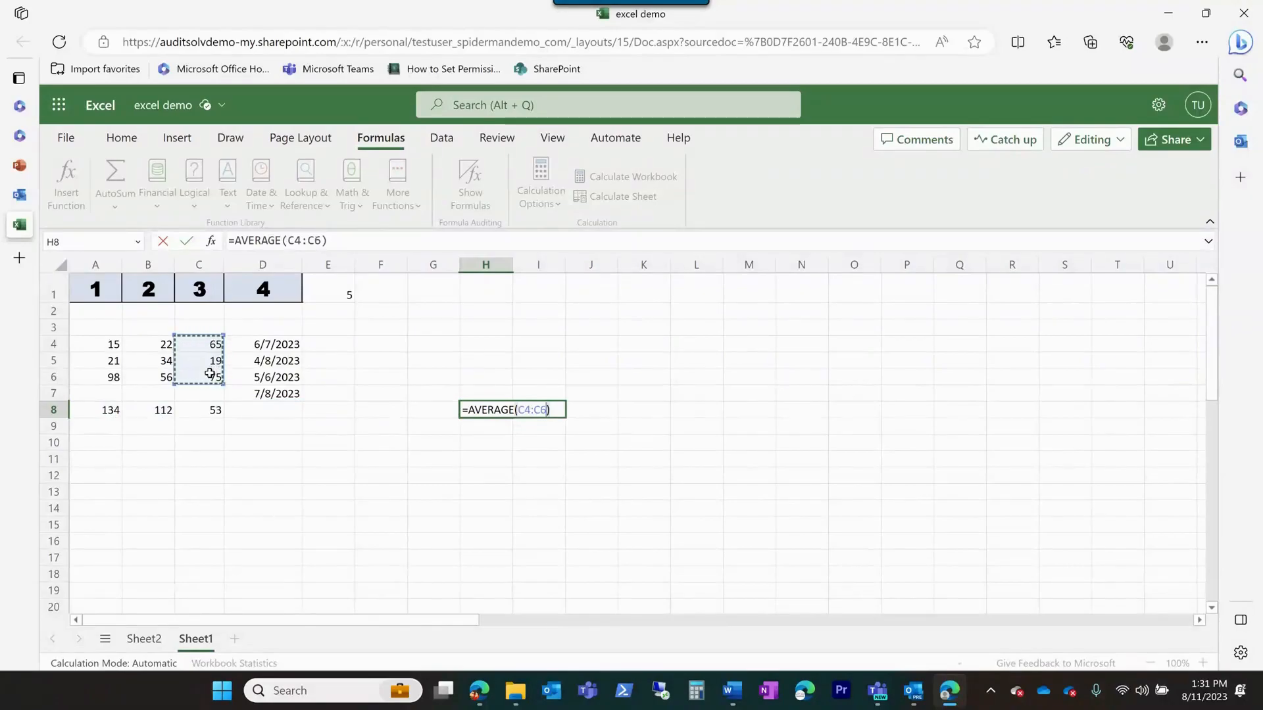
key("Return")
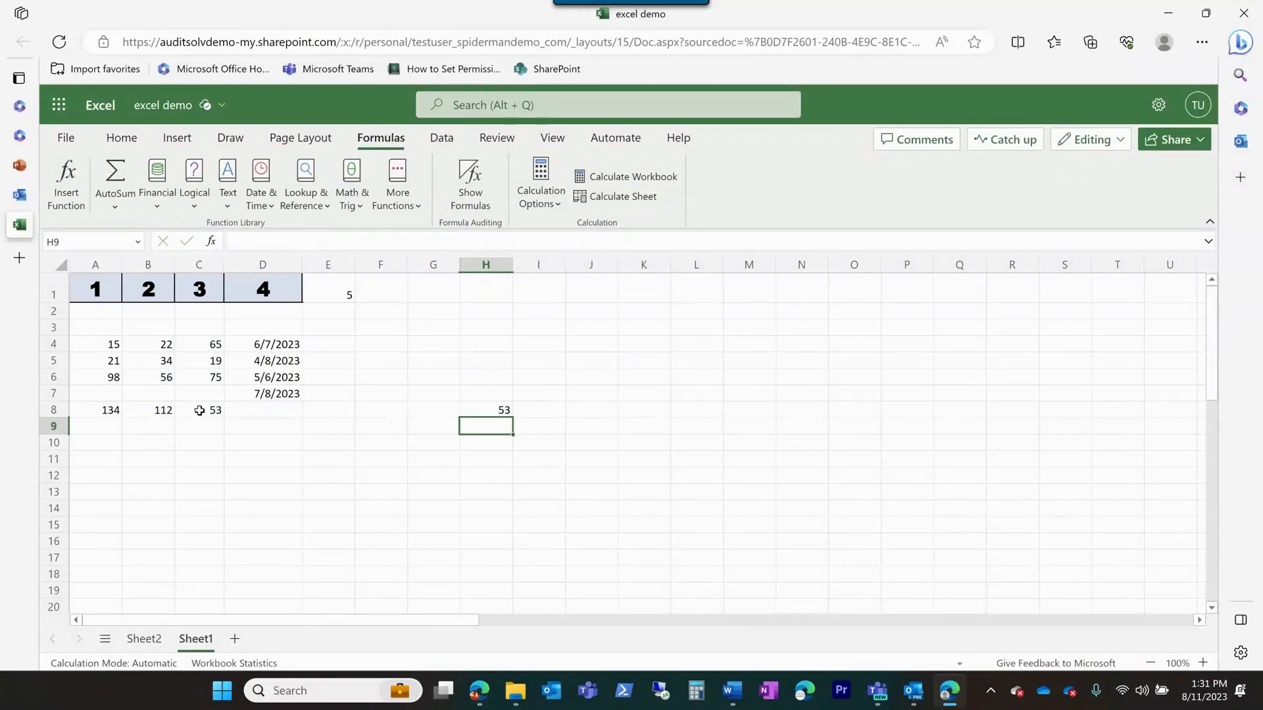
left_click(499, 411)
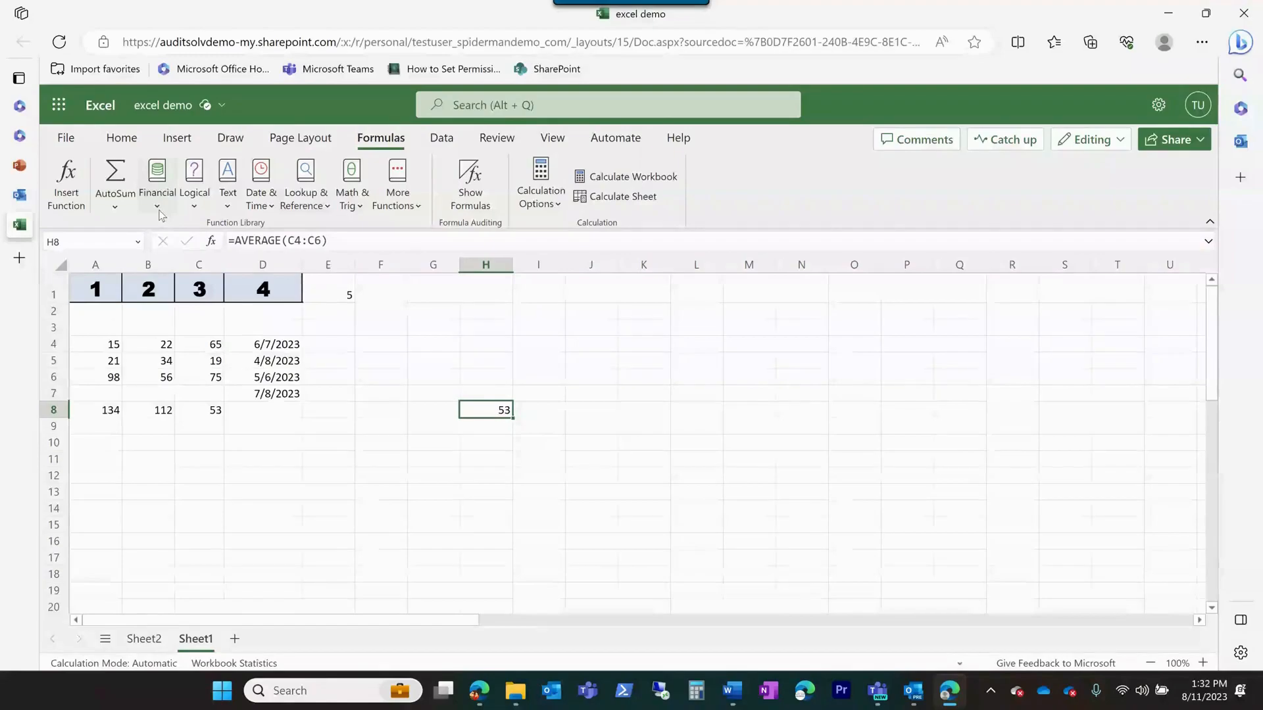
Examine the functions offered under AutoSum, Financial, Logical, Text and the additional Statistical, Engineering, Cube and Information categories, without inserting any
left_click(116, 205)
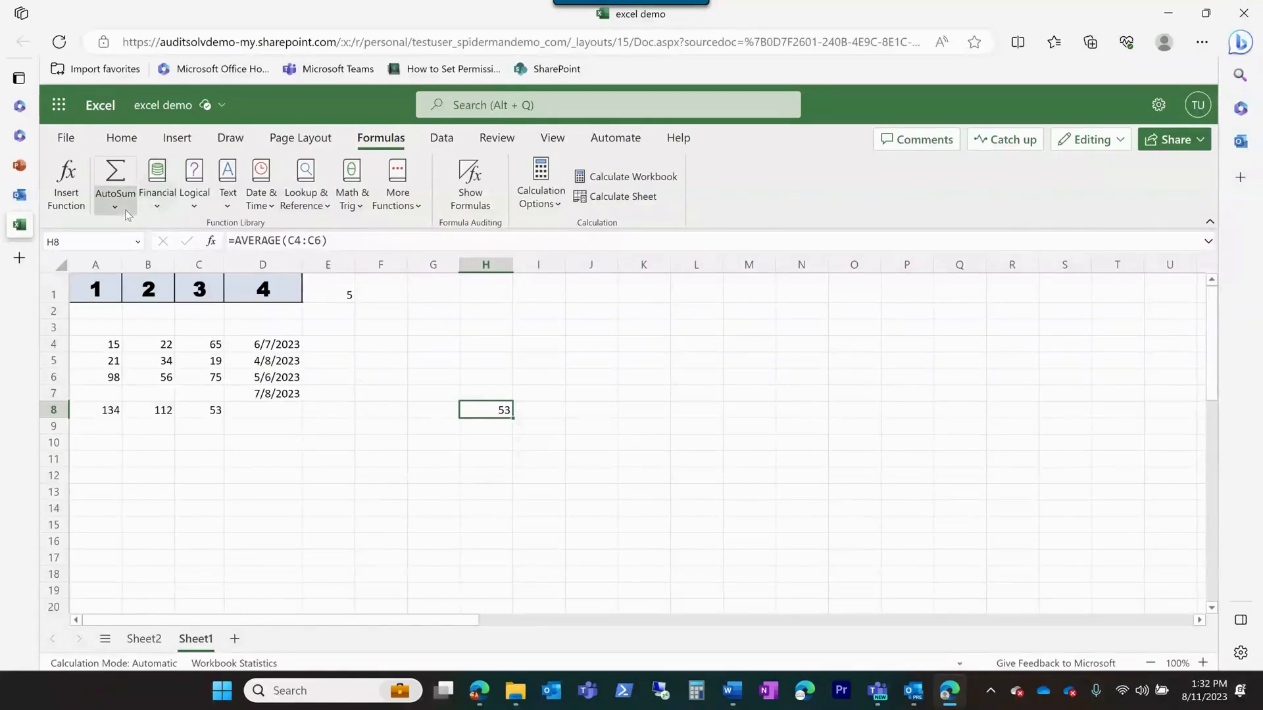
left_click(162, 207)
scroll(191, 313, "down", 5)
scroll(191, 313, "down", 2)
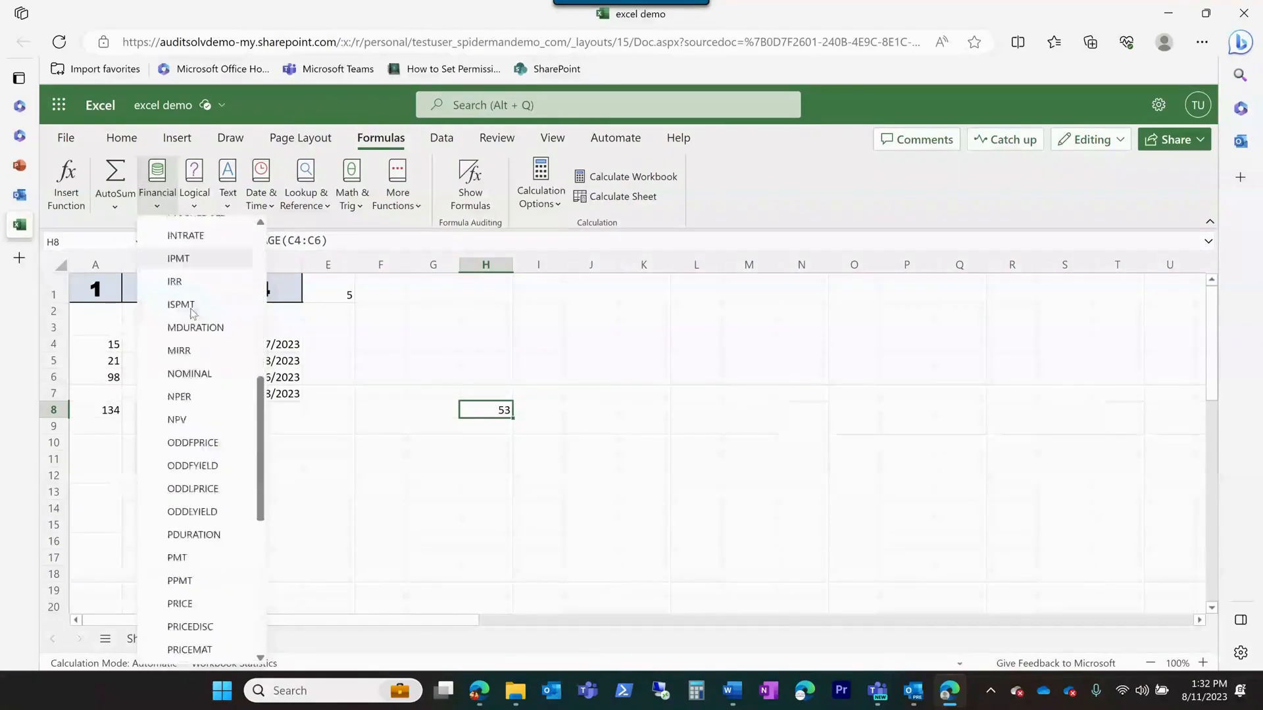
left_click(194, 207)
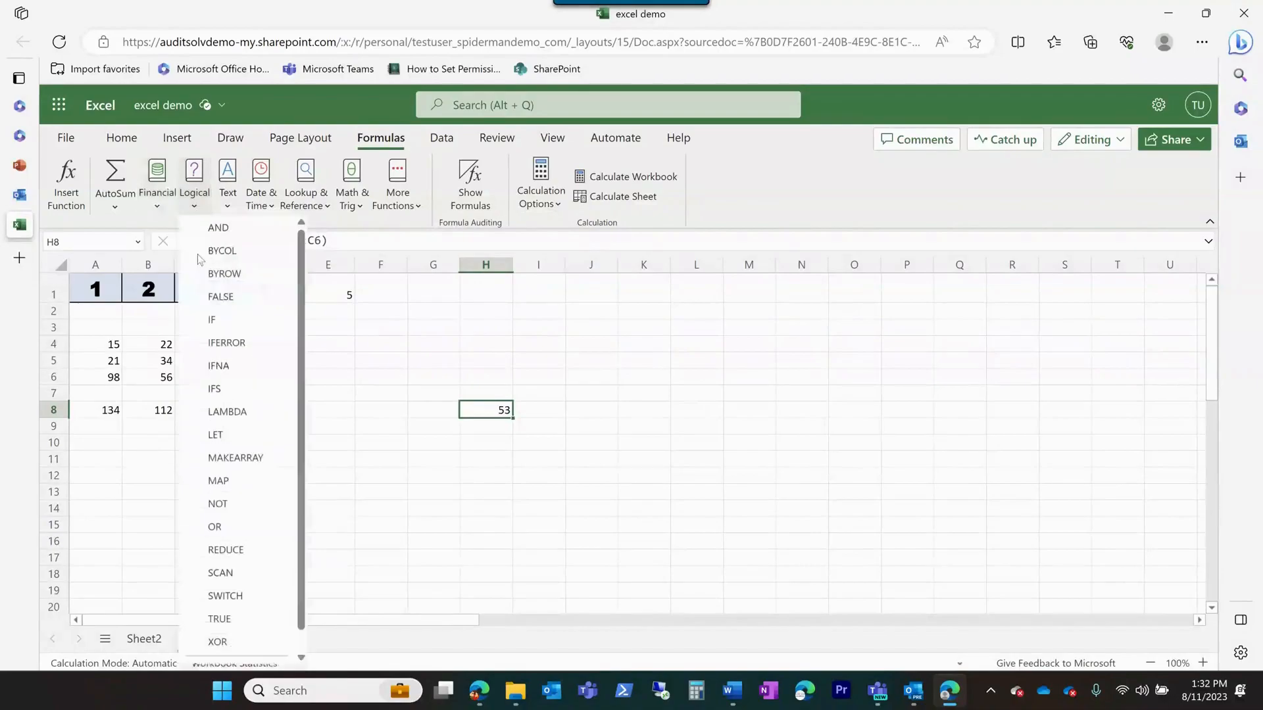
left_click(227, 205)
scroll(269, 303, "down", 2)
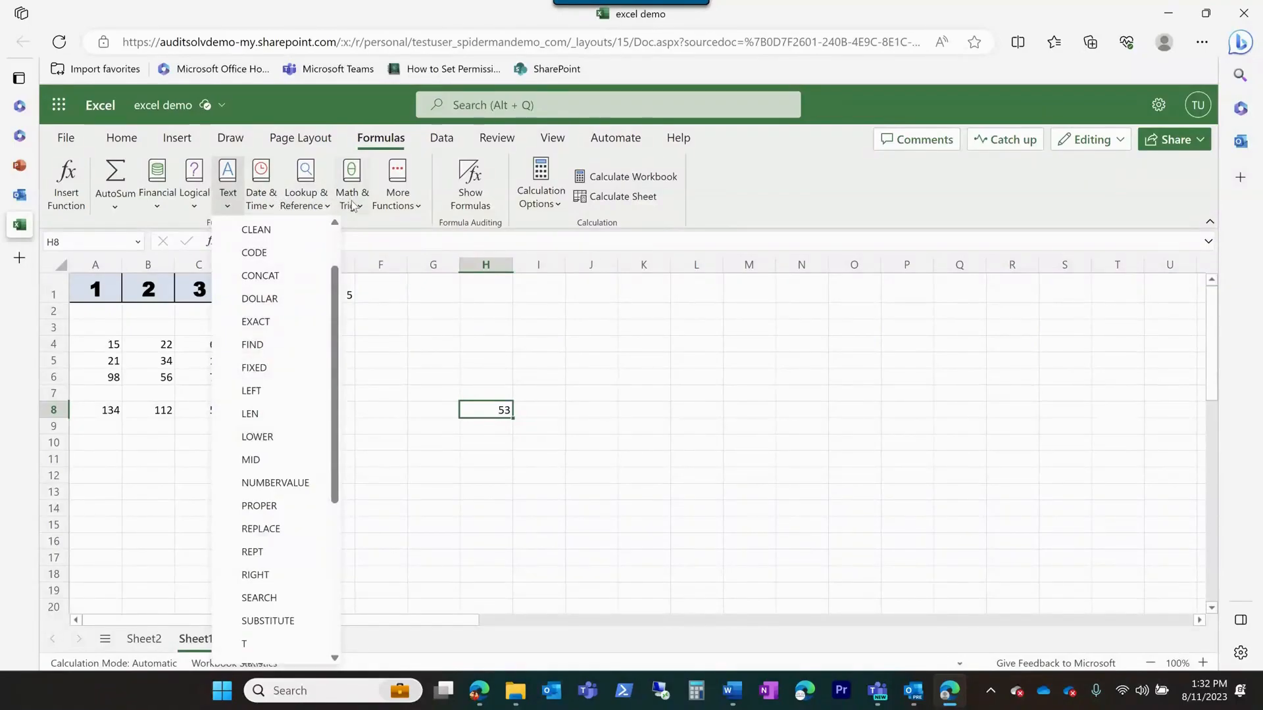
left_click(420, 207)
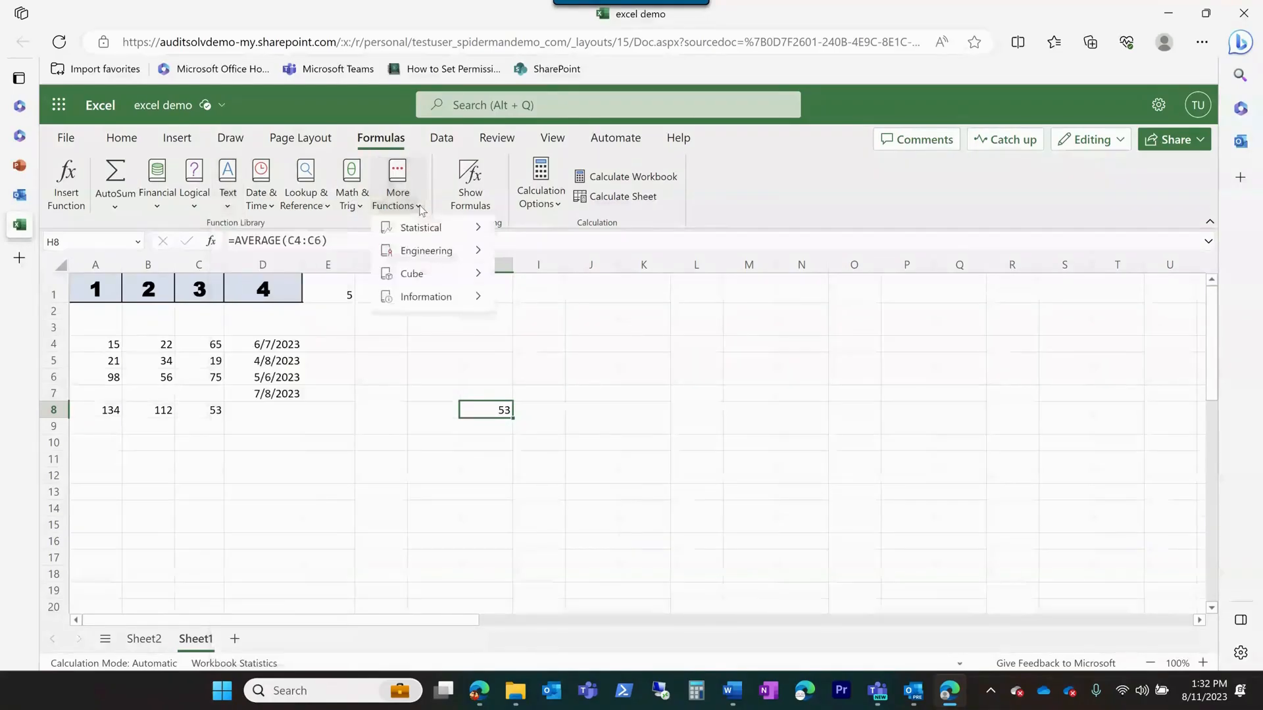
mouse_move(434, 233)
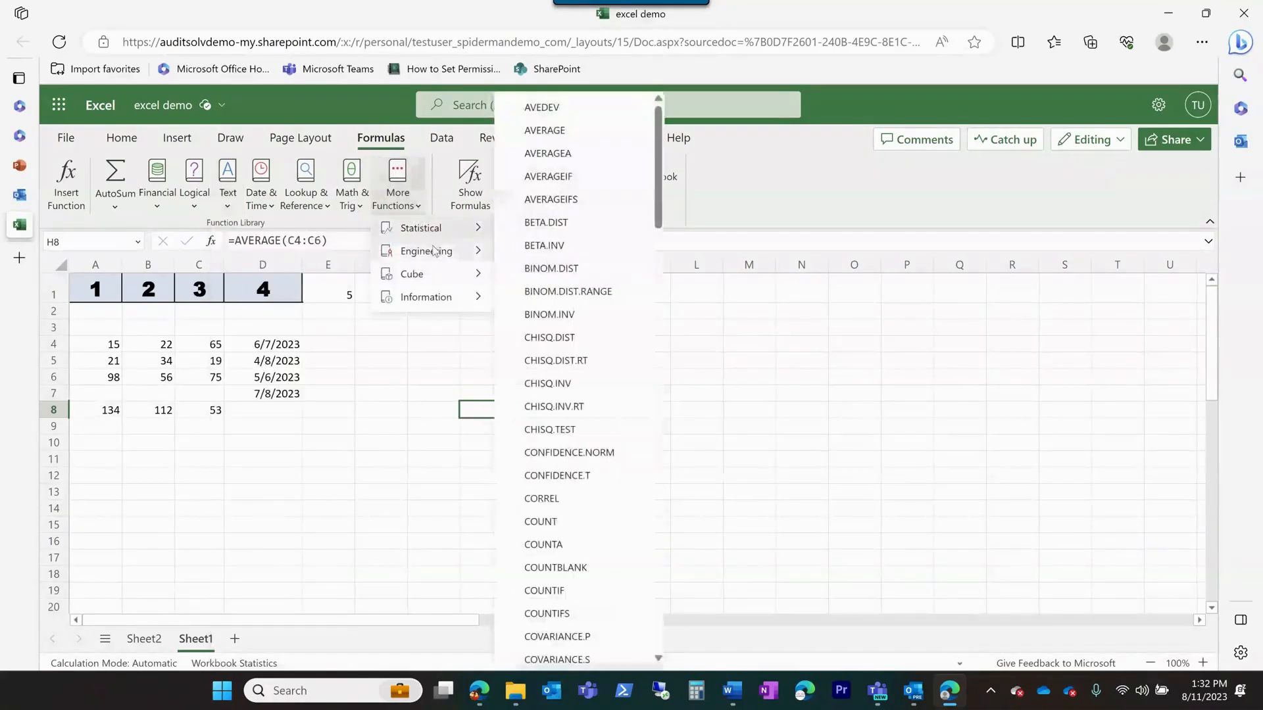
mouse_move(427, 277)
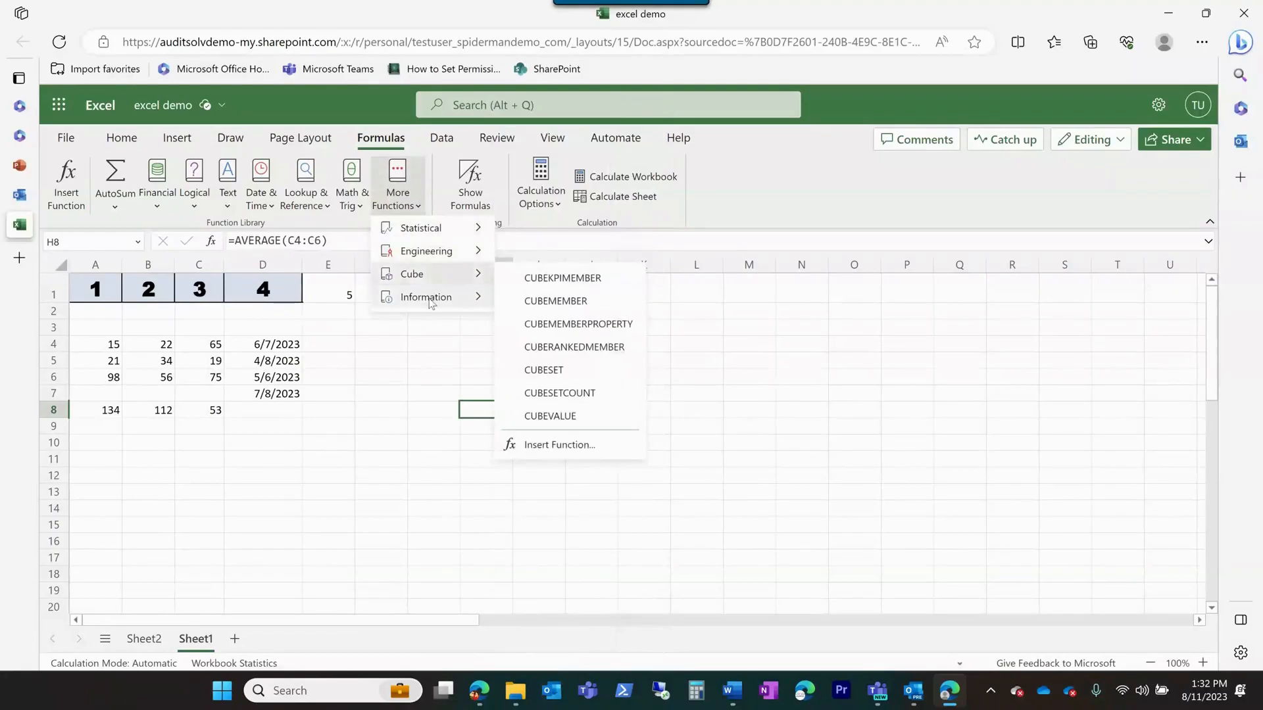
mouse_move(431, 303)
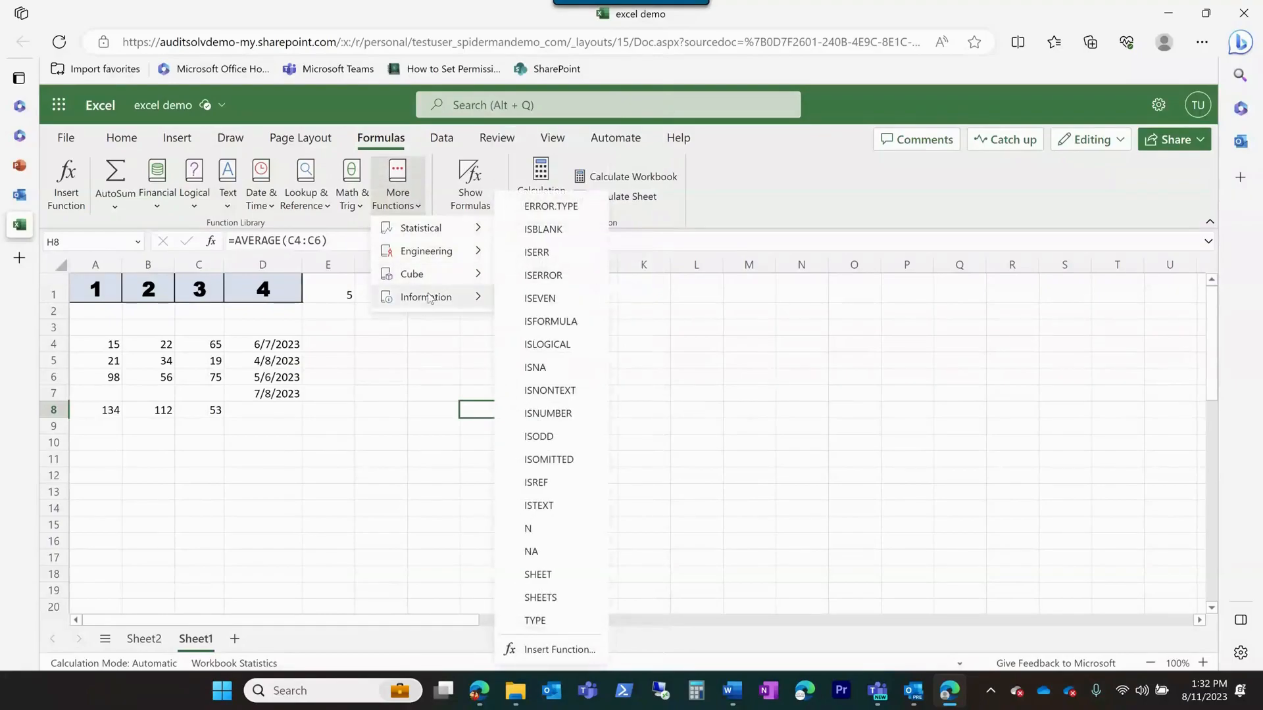
left_click(394, 375)
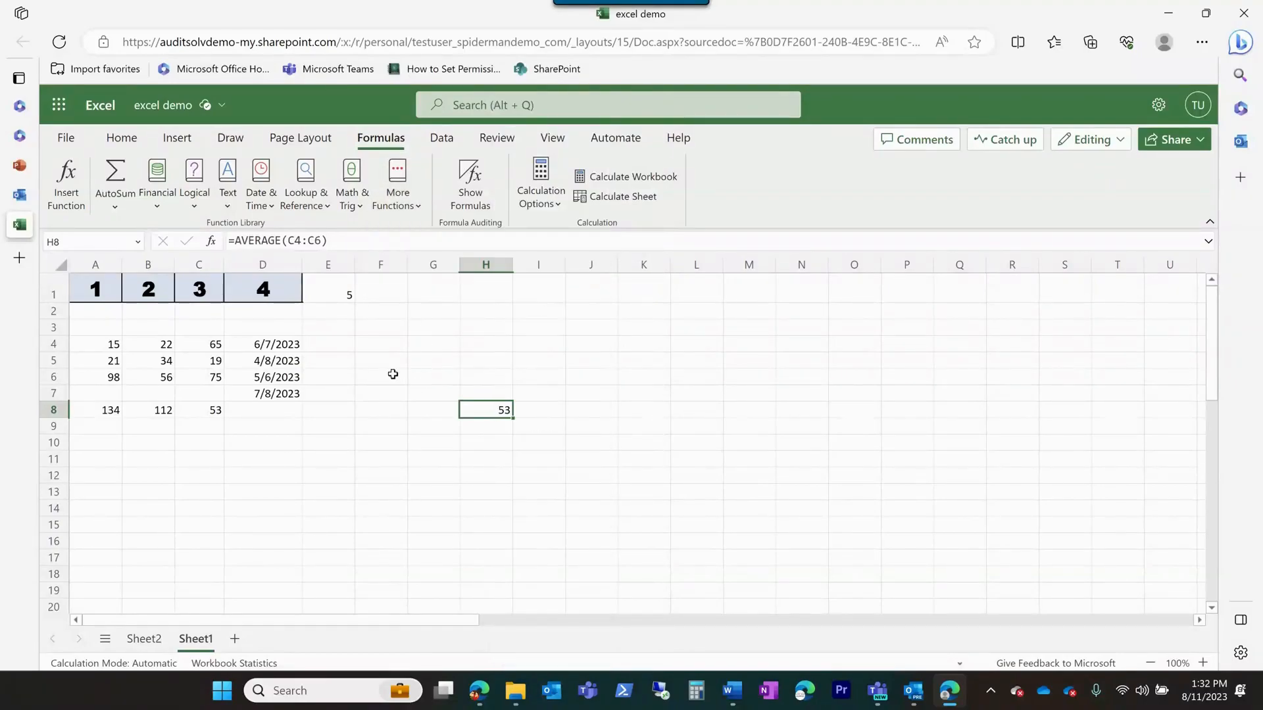